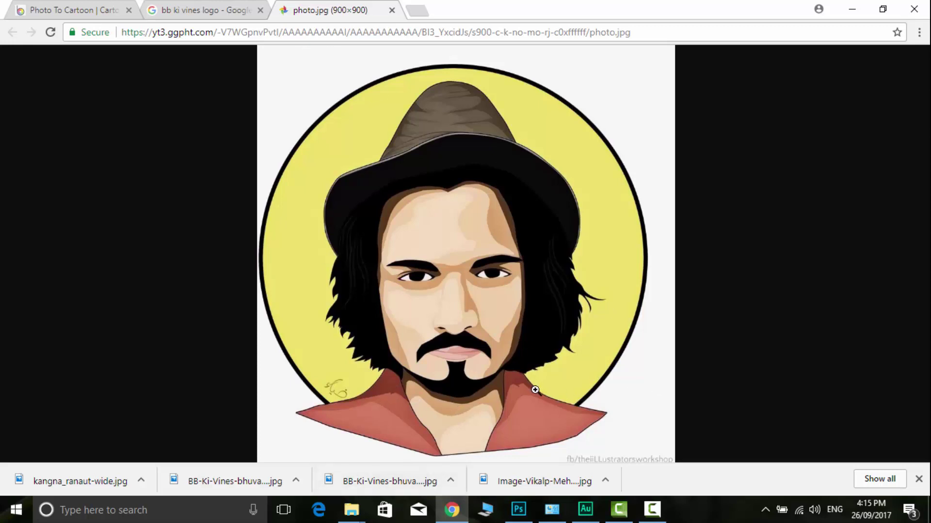
Zoom the cartoon image to full size to inspect it, then fit it back
click(481, 328)
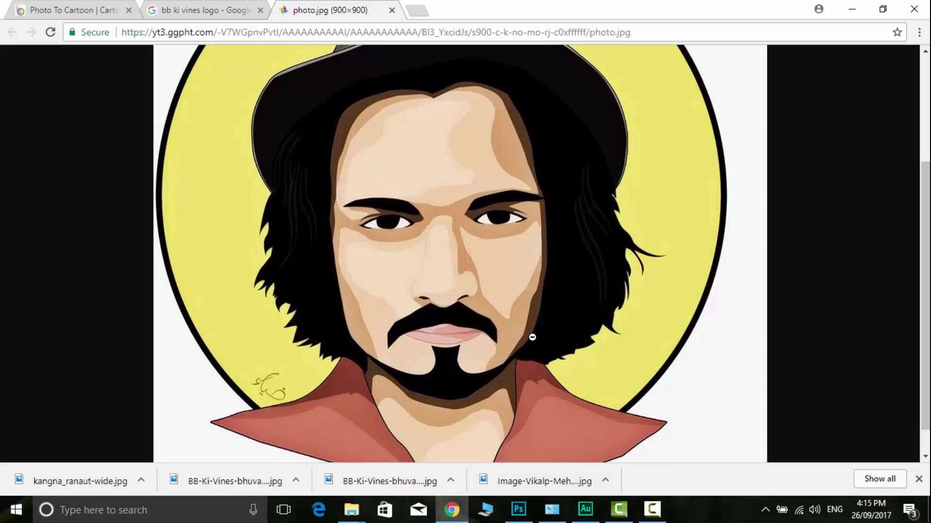
scroll(490, 245, down, 1)
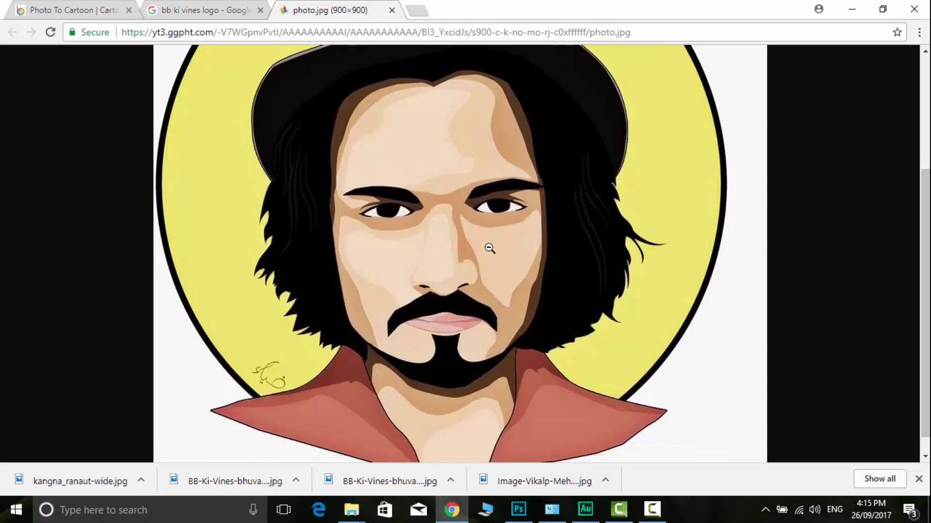
scroll(505, 287, up, 4)
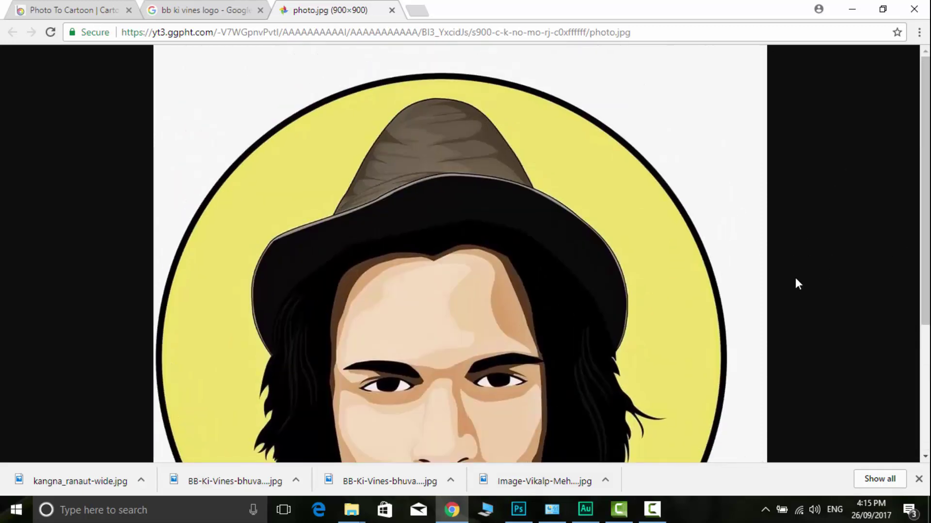
drag(925, 246, 915, 362)
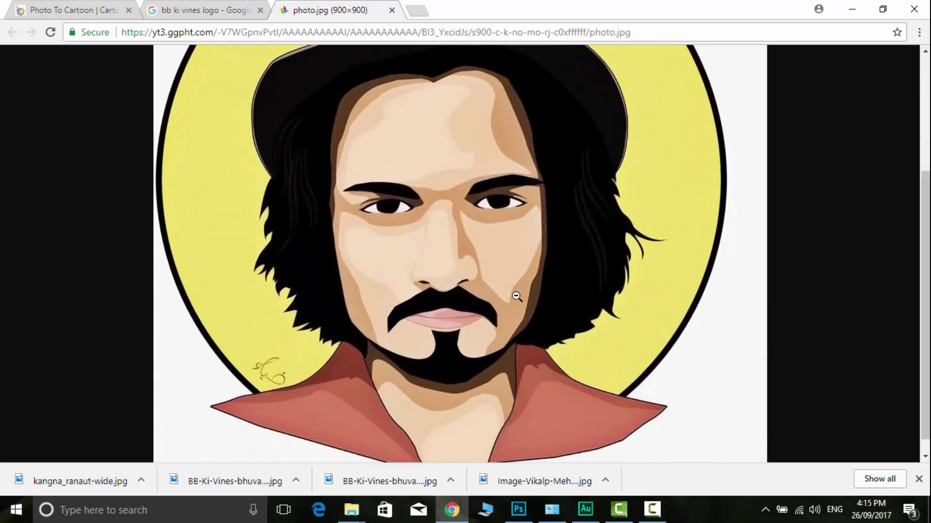
scroll(464, 302, down, 1)
scroll(477, 328, up, 5)
click(421, 253)
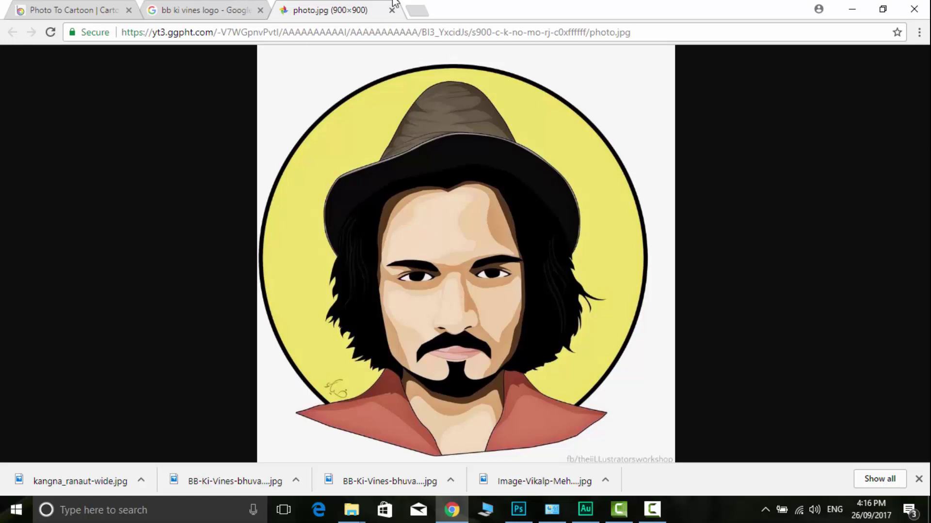
Search 'CARTOON MAKE ONIE' in a new tab and open BeFunky's Photo To Cartoon result
click(422, 9)
text(CARTOON MAKE ONIE)
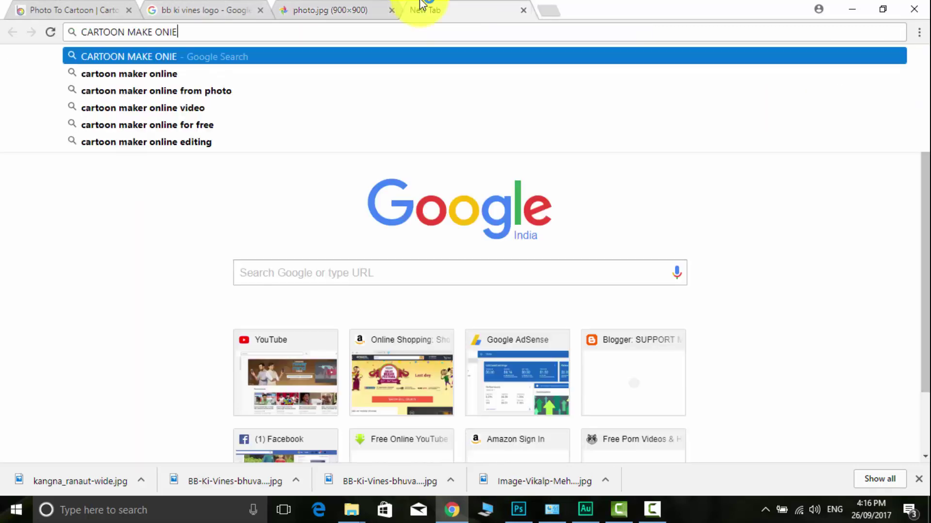
click(147, 92)
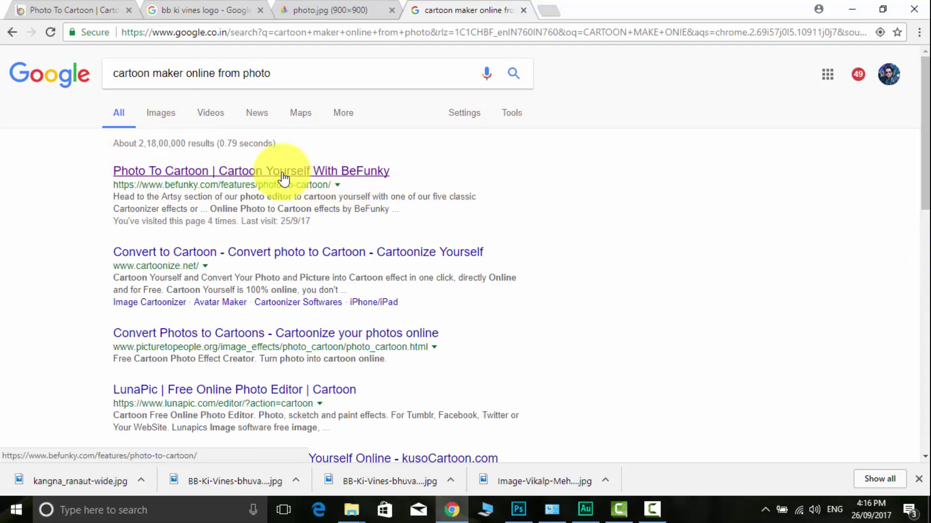
click(251, 186)
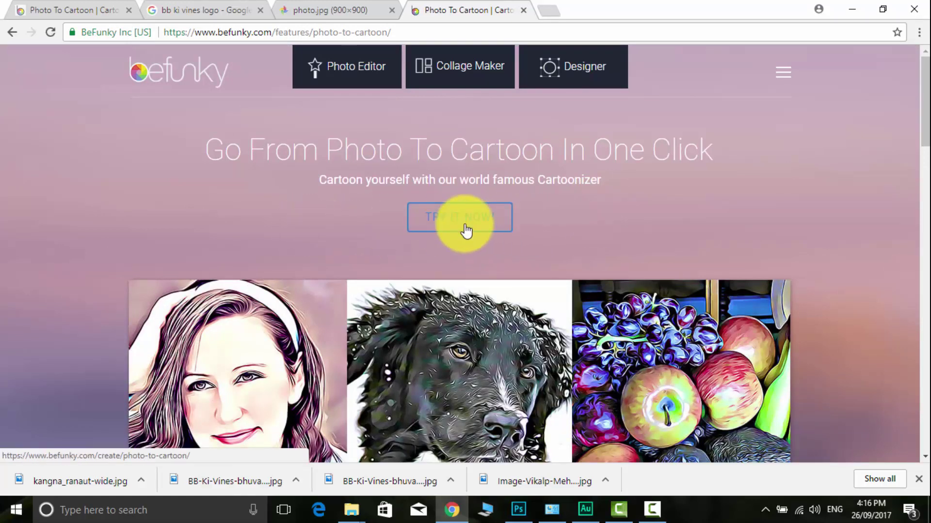
Launch the BeFunky cartoon editor via TRY IT NOW and choose UPLOAD from Computer
click(457, 225)
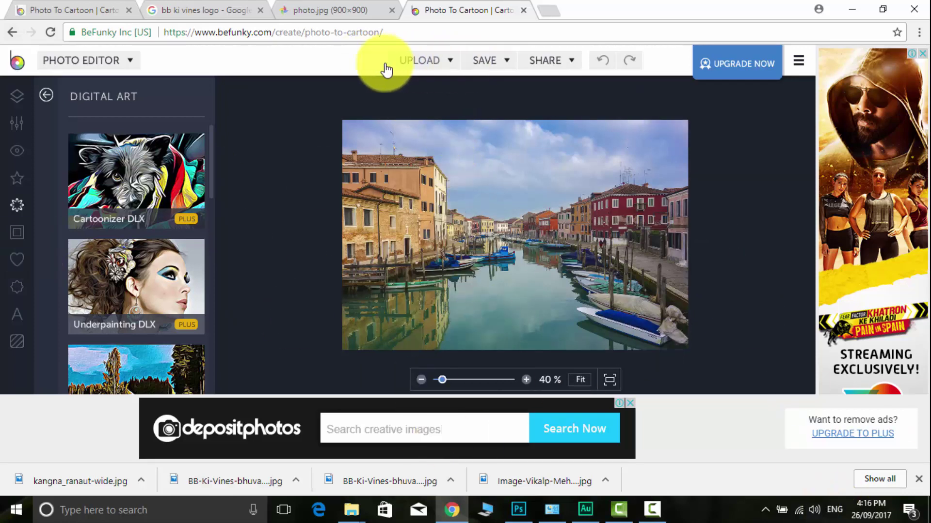
click(423, 62)
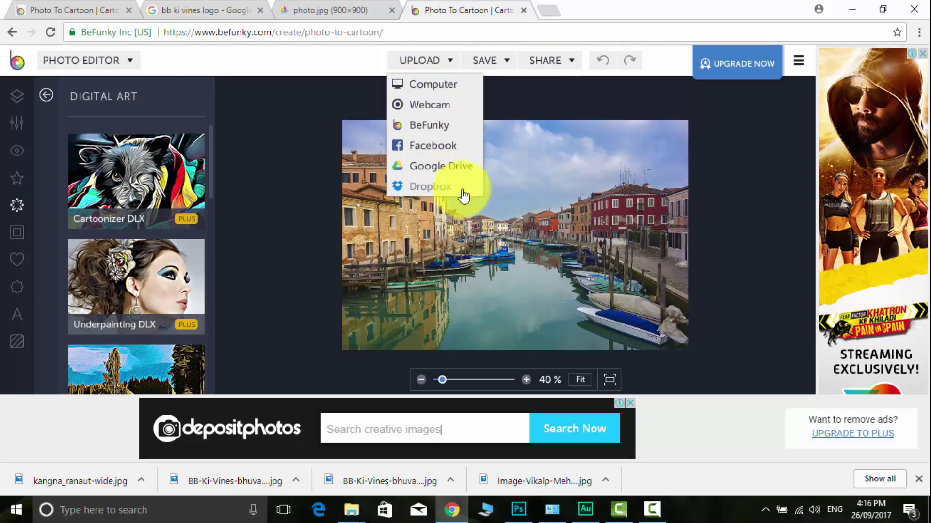
click(427, 87)
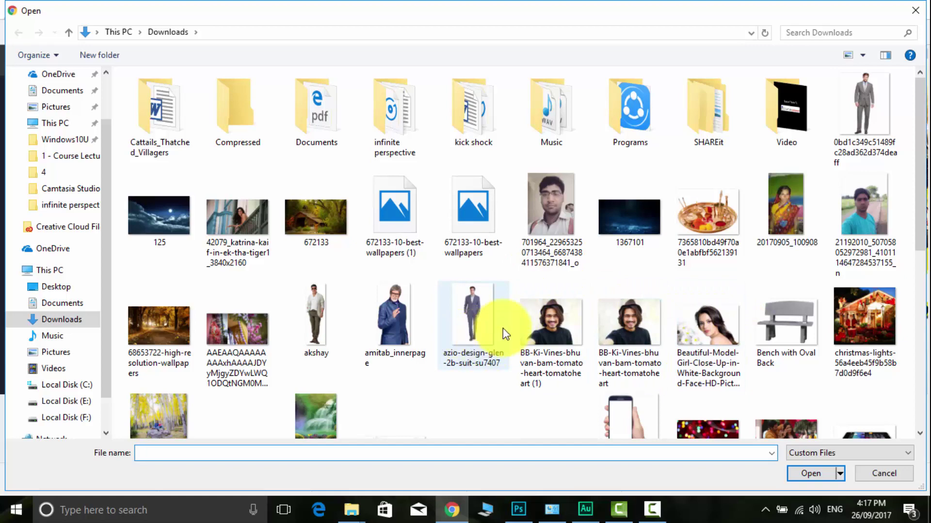
Select kangna_ranaut-wide in the Downloads folder and open it in BeFunky
scroll(606, 322, down, 5)
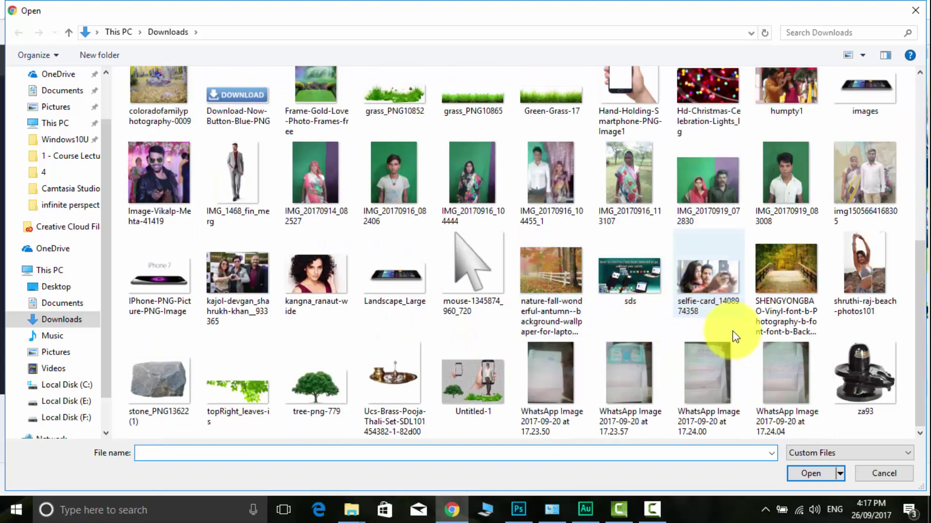
scroll(803, 349, up, 5)
scroll(782, 332, down, 5)
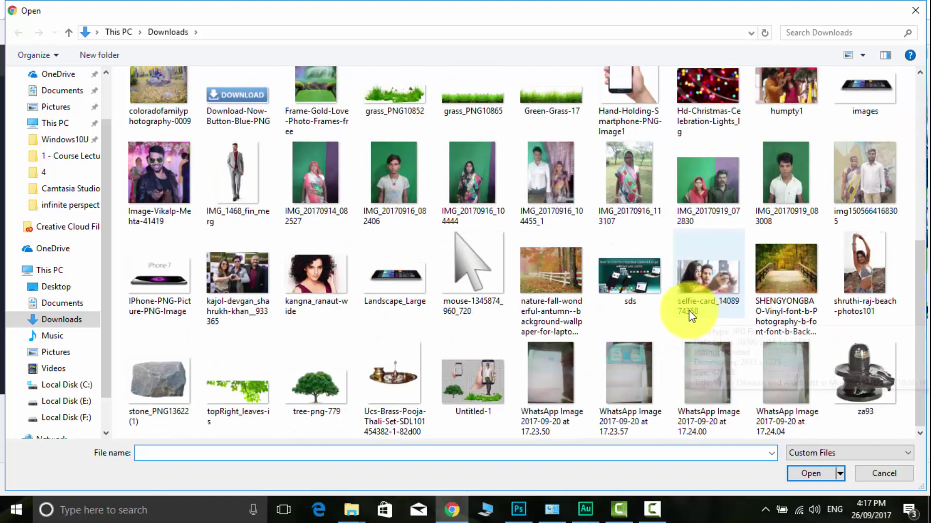
click(321, 274)
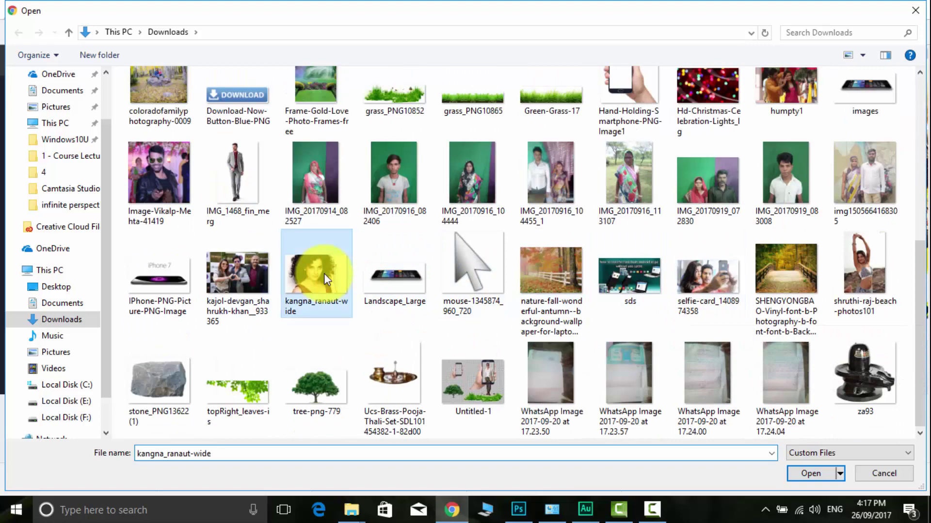
click(801, 477)
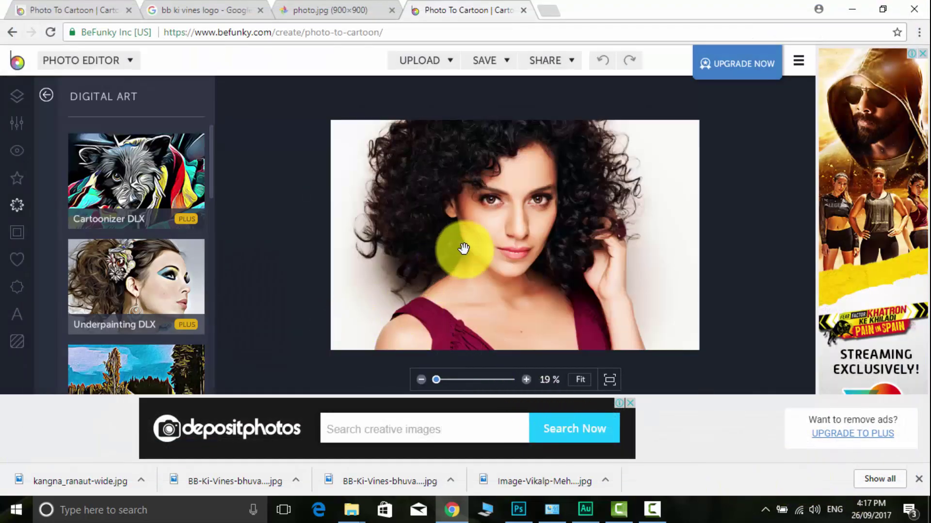
Preview the Underpainting DLX effect, zoom to about 43%, and enter fullscreen preview
click(127, 290)
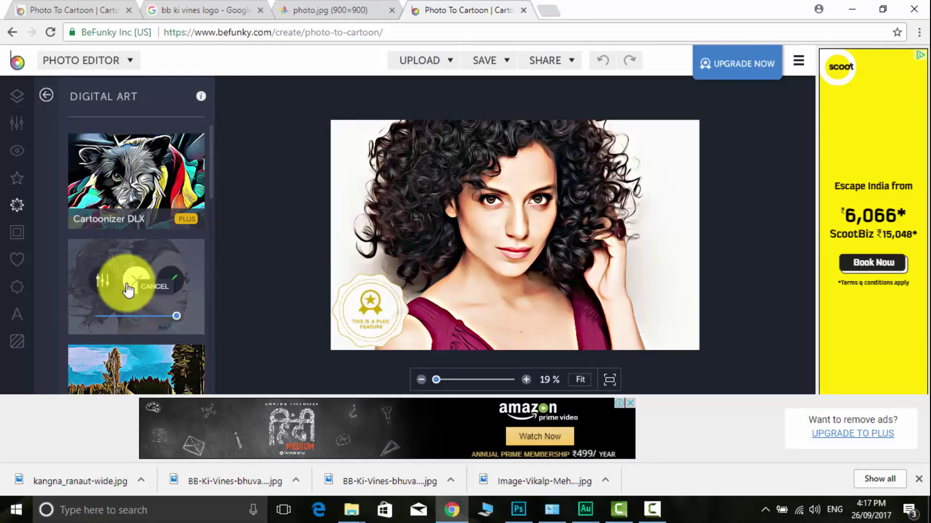
drag(436, 379, 452, 382)
drag(515, 125, 507, 153)
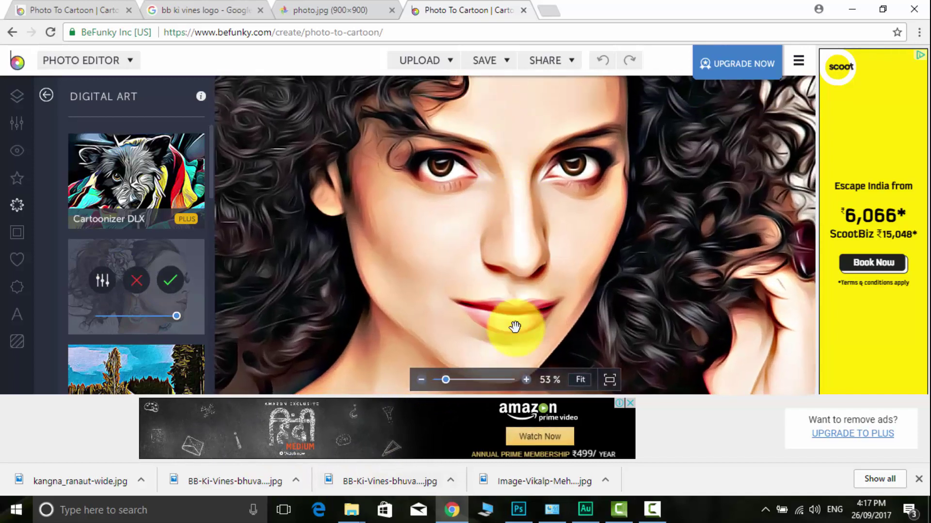
click(610, 383)
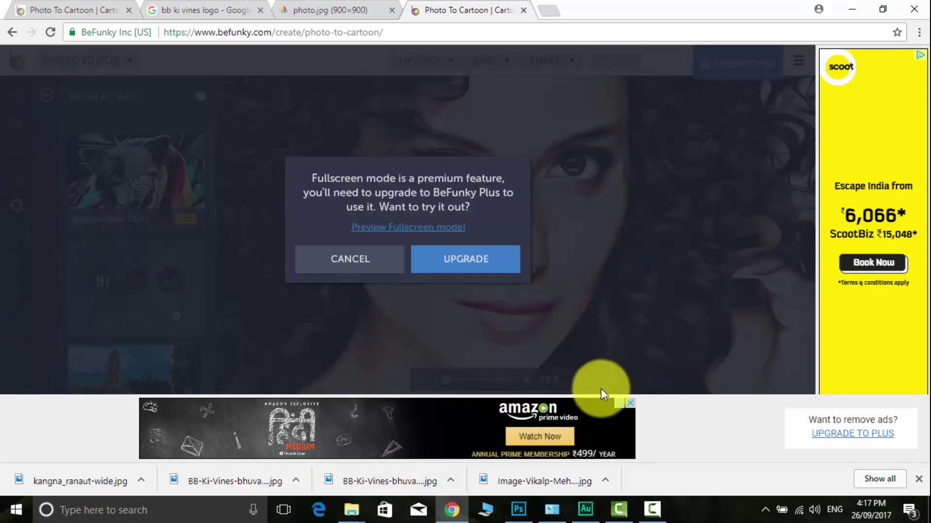
click(401, 227)
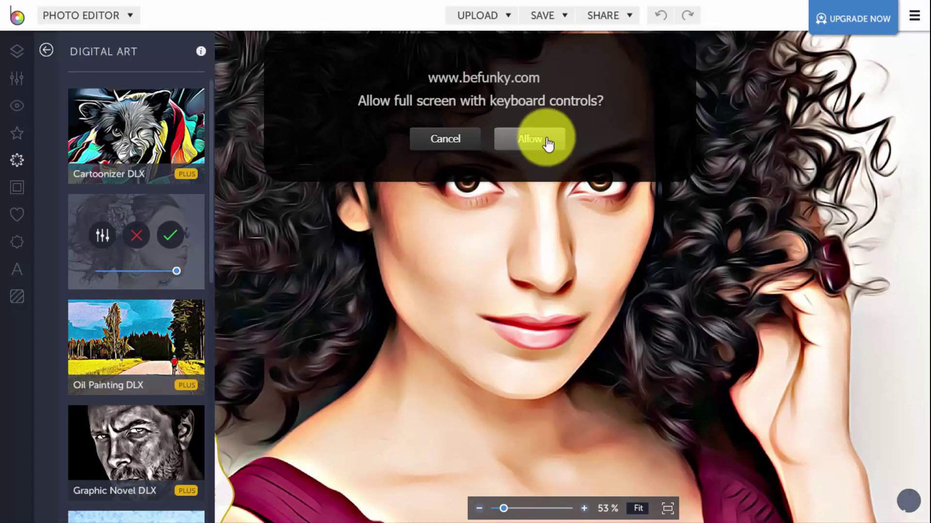
click(545, 141)
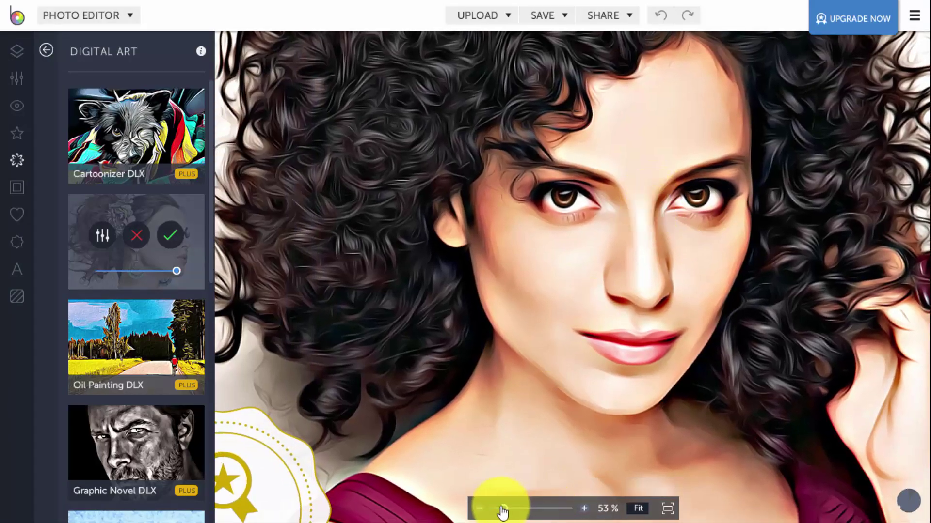
Enlarge the portrait to actual size and scroll across the face
drag(503, 509, 516, 508)
scroll(596, 354, up, 3)
scroll(545, 359, up, 1)
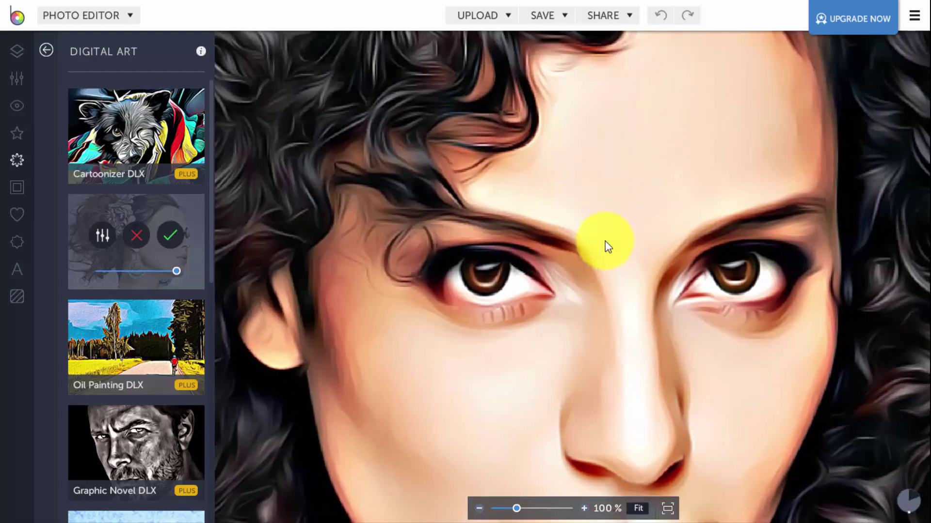
scroll(607, 245, up, 3)
scroll(627, 328, up, 2)
scroll(510, 307, down, 5)
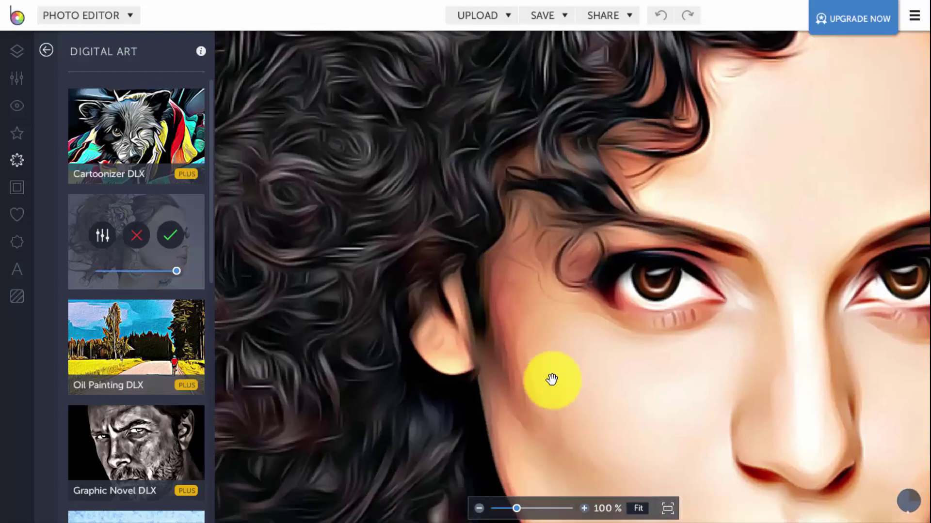
scroll(553, 378, down, 4)
Zoom into the cheek and lips, zoom back out, and pan the eyes to the top
click(533, 508)
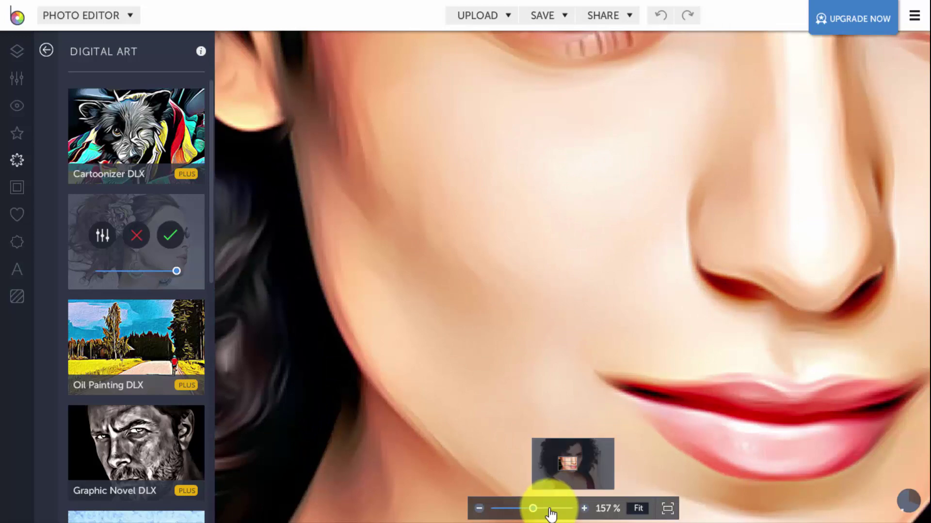
click(549, 509)
drag(549, 508, 516, 509)
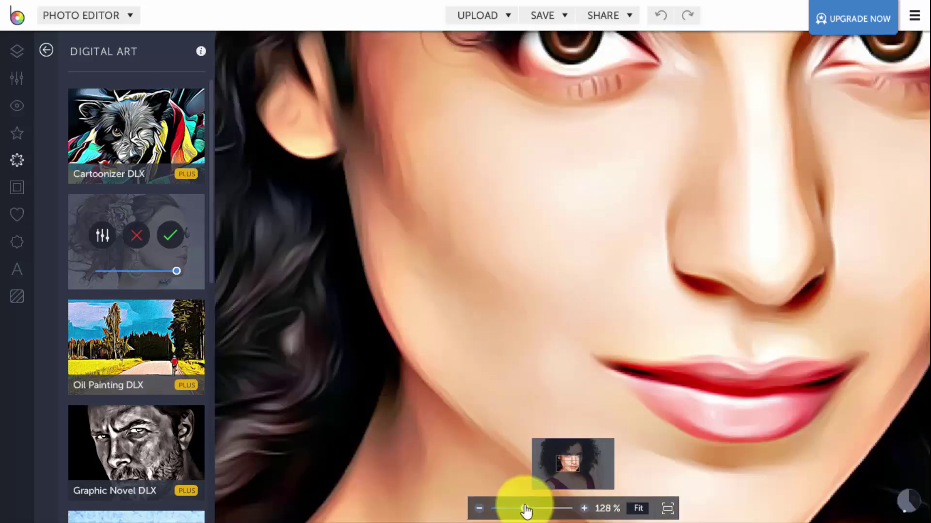
scroll(519, 326, up, 2)
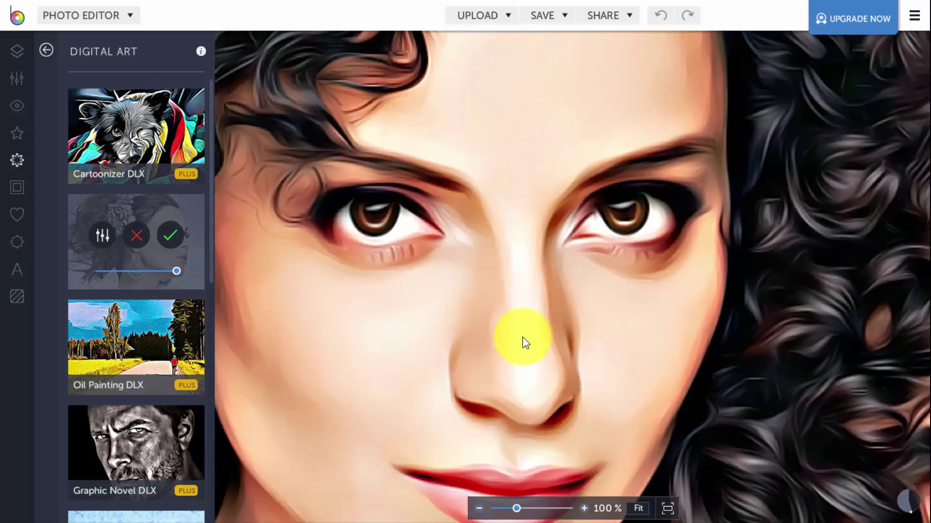
scroll(524, 344, up, 1)
scroll(509, 370, down, 2)
scroll(541, 217, down, 2)
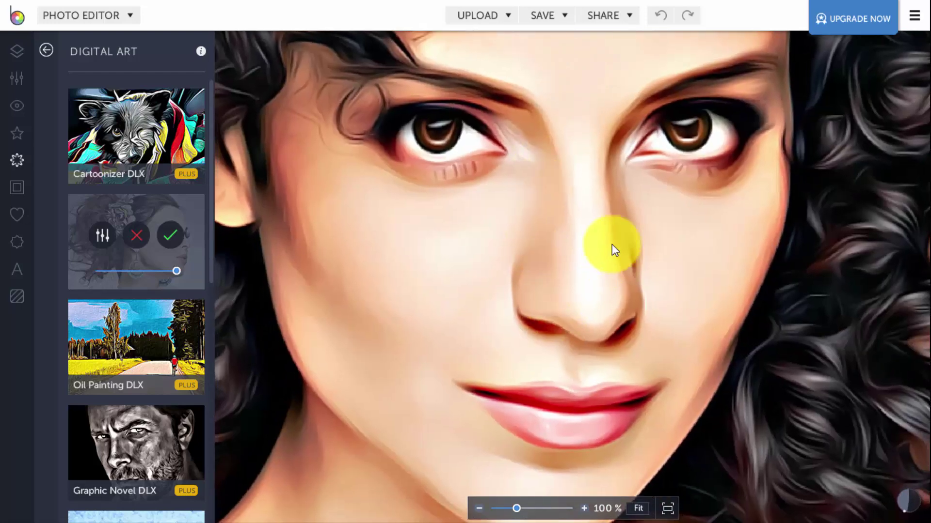
scroll(614, 249, down, 2)
drag(315, 351, 399, 398)
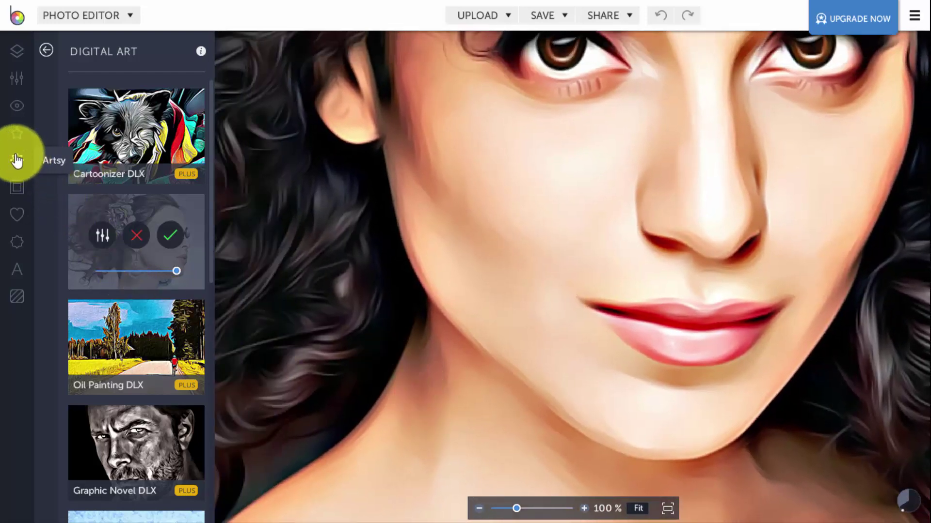
Swap the Digital Art preview for Artsy's Cartoonizer 1, zoom out, and centre the face
click(17, 160)
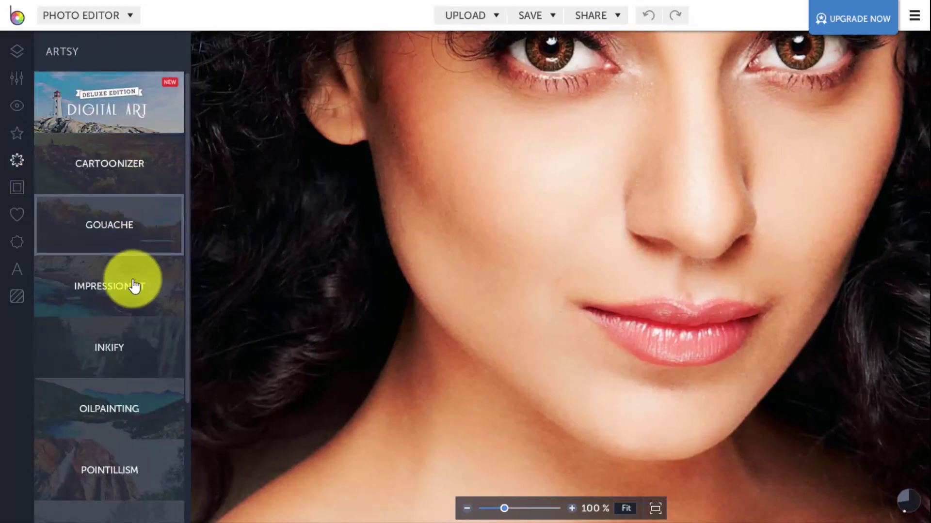
click(96, 169)
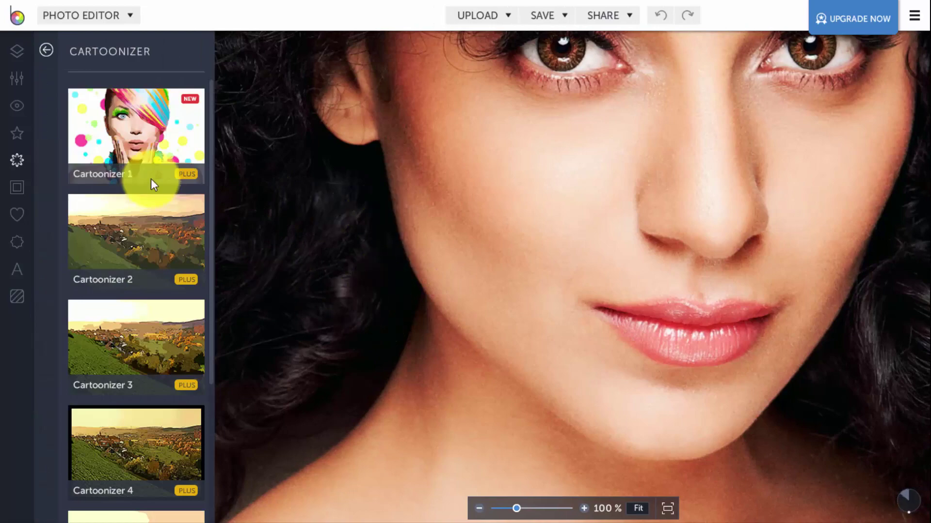
click(152, 179)
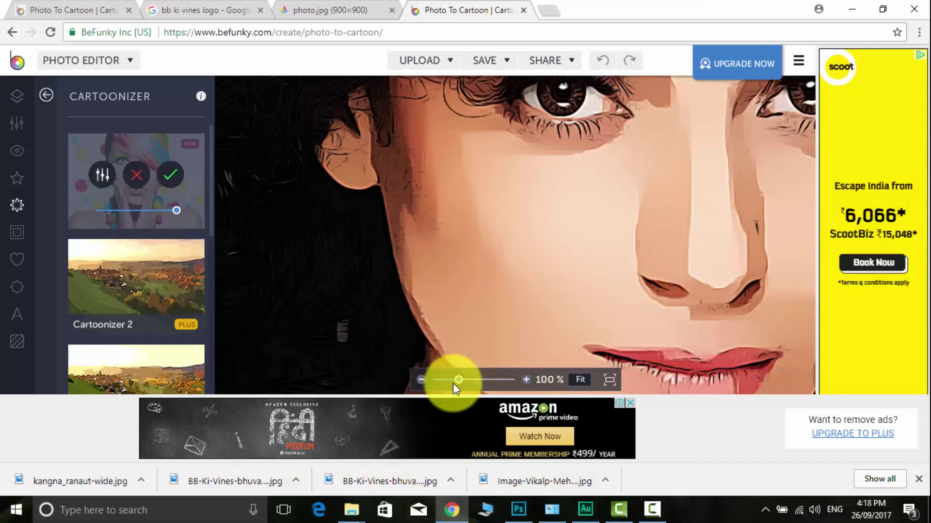
mouse_move(453, 382)
mouse_down()
mouse_move(436, 382)
mouse_move(447, 380)
mouse_up()
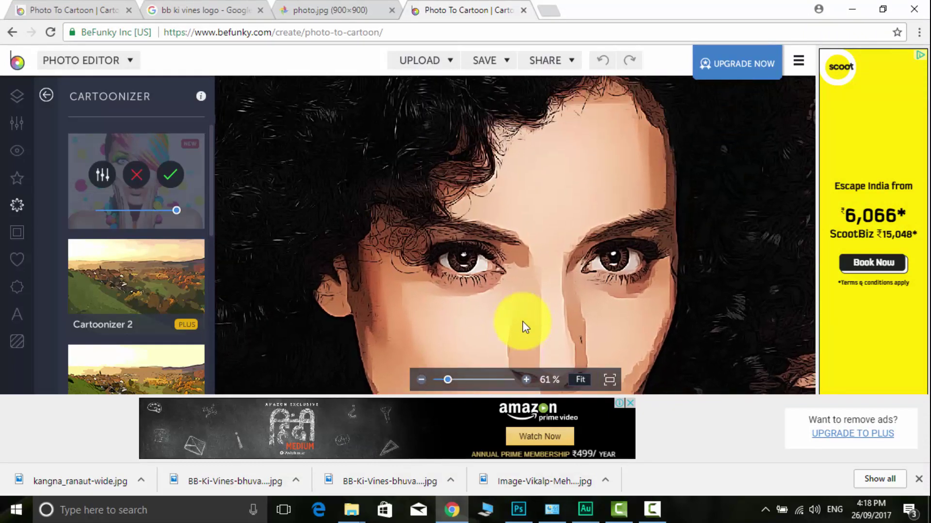
drag(607, 166, 501, 245)
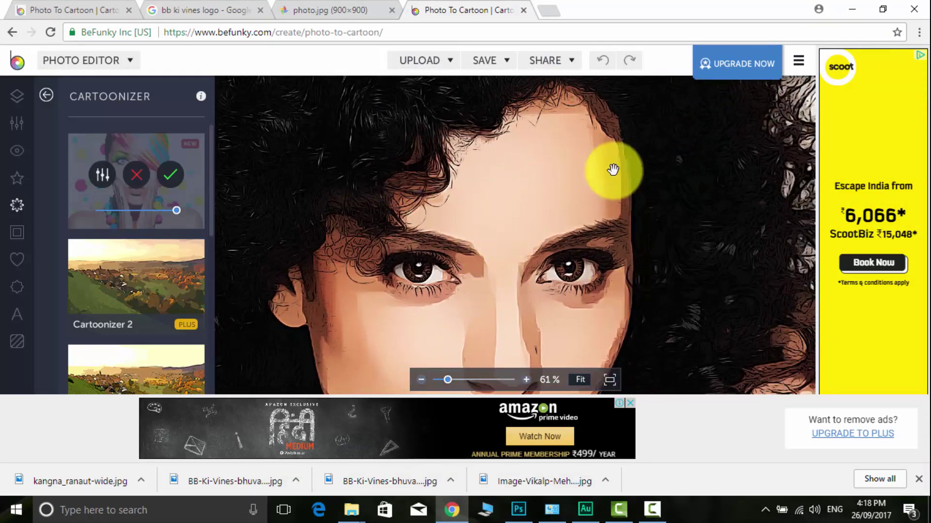
Enter fullscreen preview mode and magnify the cartoon face to actual size
click(610, 380)
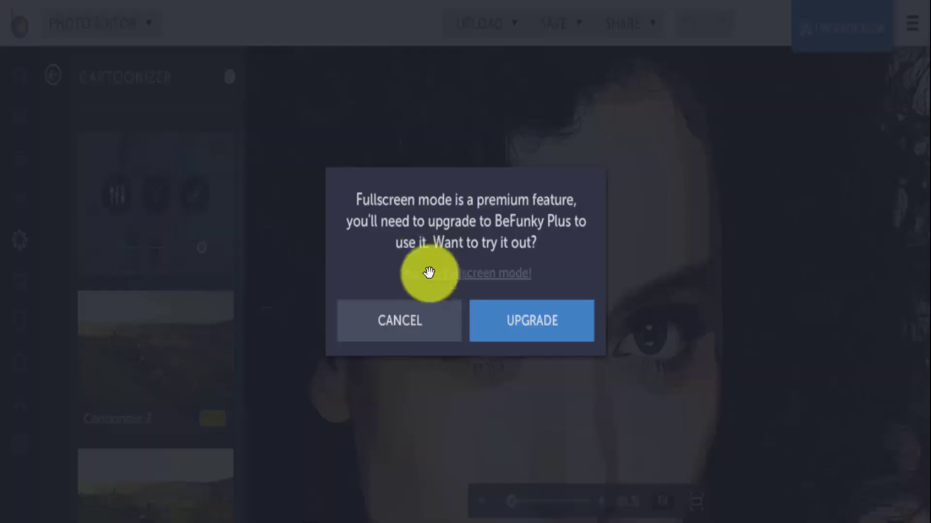
click(420, 230)
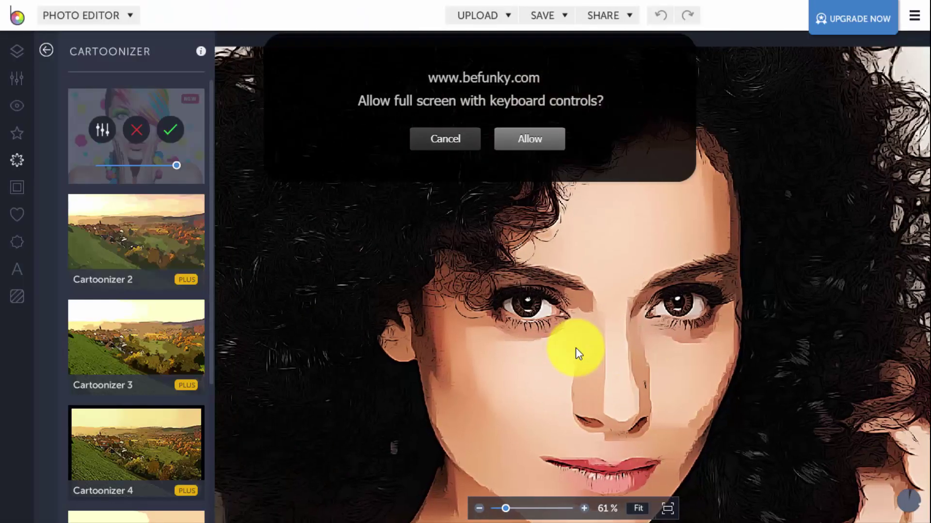
click(499, 143)
mouse_move(592, 333)
mouse_down()
mouse_move(800, 373)
mouse_move(528, 289)
mouse_move(624, 330)
mouse_move(624, 291)
mouse_up()
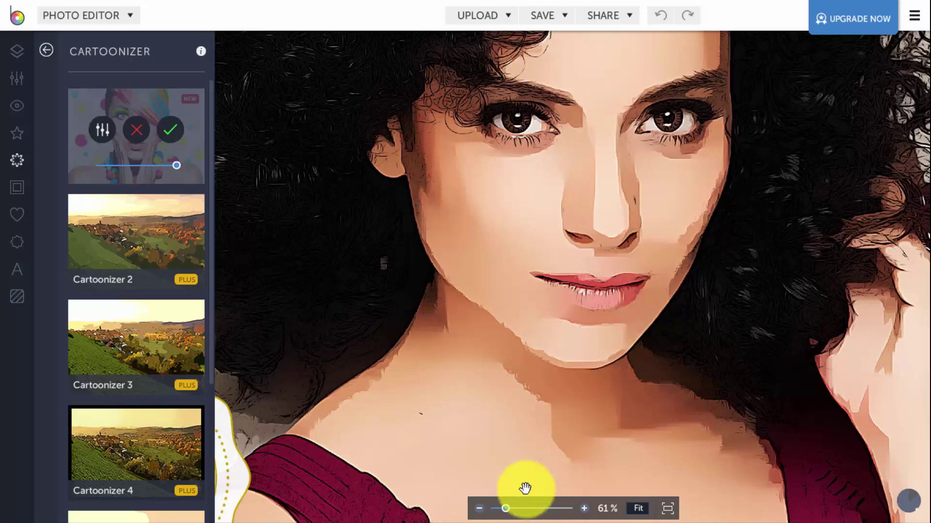
drag(523, 509, 497, 508)
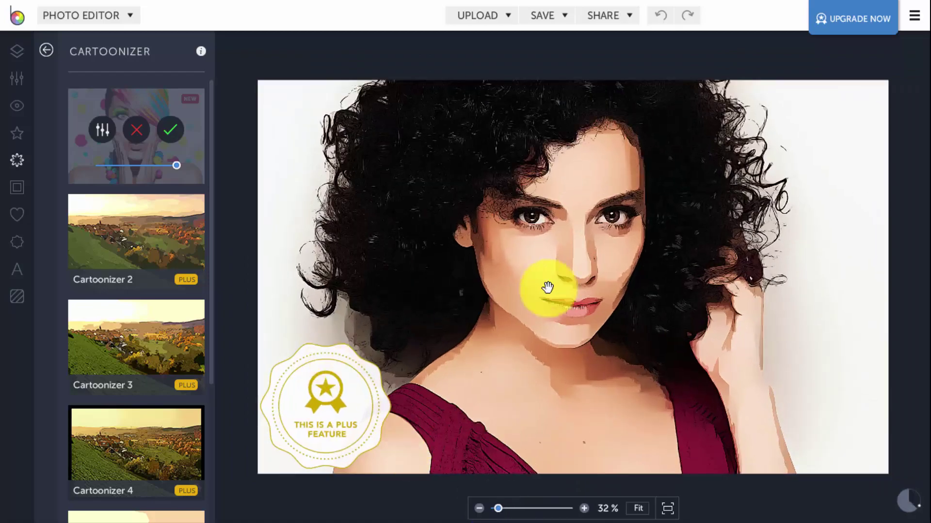
Switch the preview to Cartoonizer 2 and zoom in on the face to compare
click(154, 253)
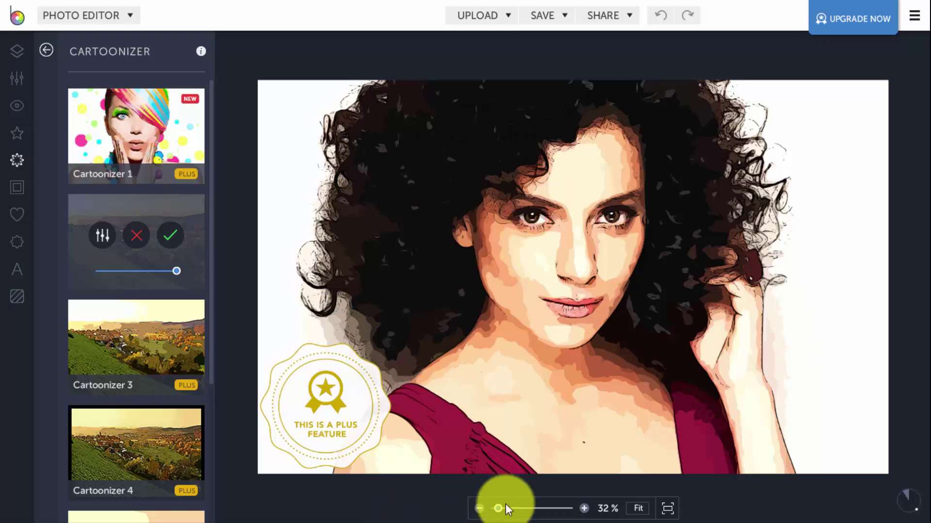
drag(499, 508, 511, 509)
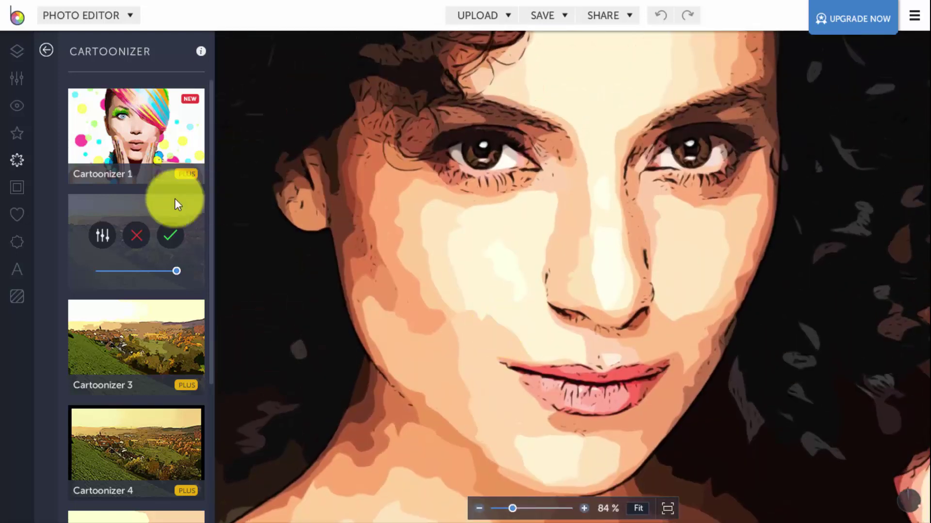
scroll(187, 302, down, 3)
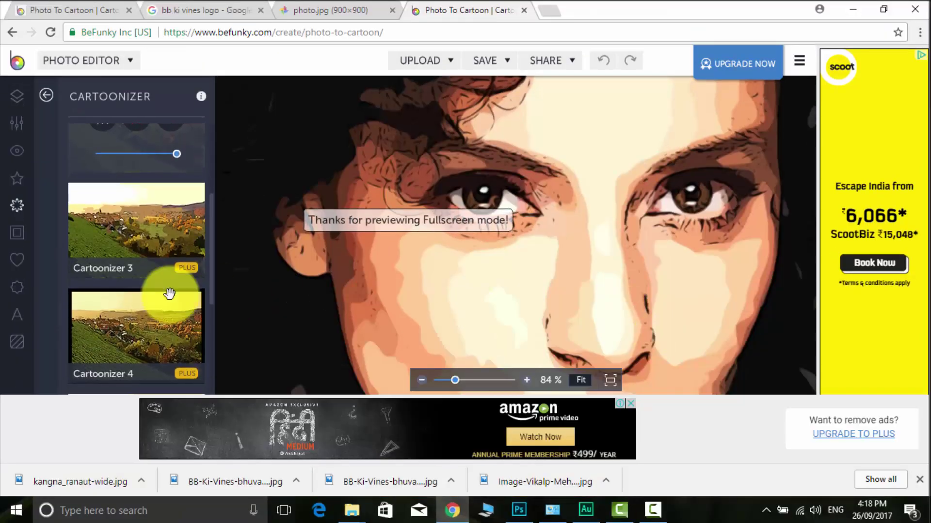